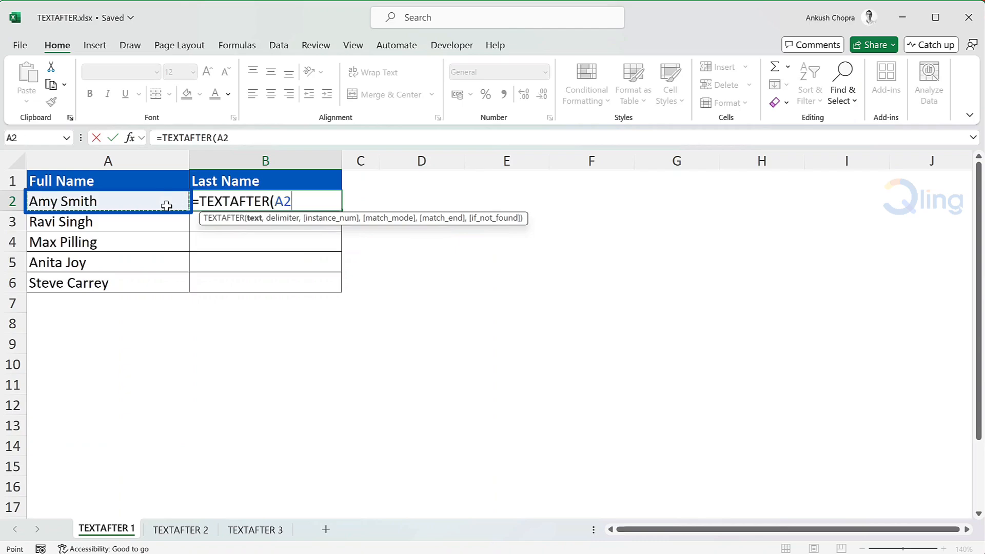
- Complete the last-name formula in B2 as =TEXTAFTER(A2," "), using a space as the delimiter
type(",")
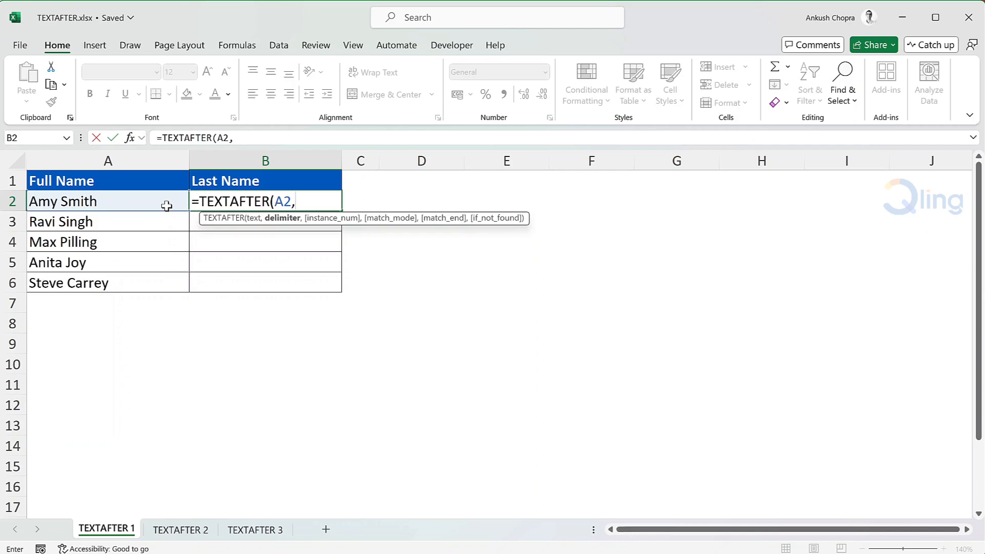
type("\" \"")
type(")")
key("Return")
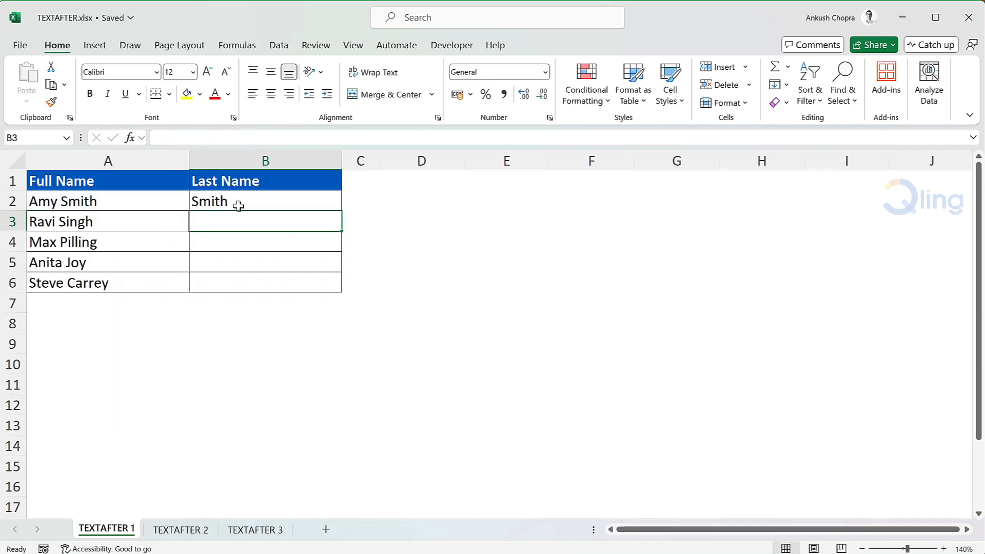
- Fill the B2 last-name formula down through B6 on the TEXTAFTER 1 sheet
left_click(319, 199)
double_click(340, 211)
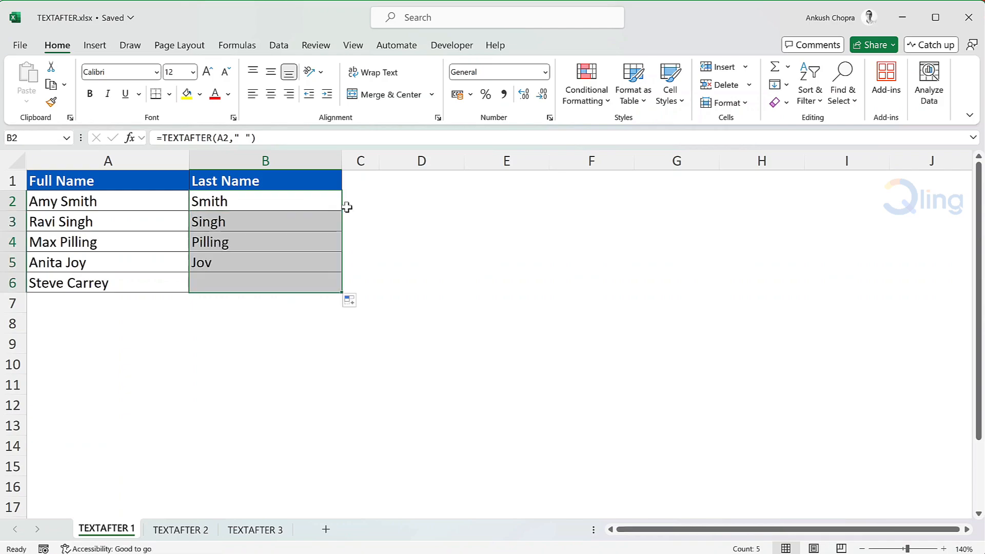
left_click(354, 201)
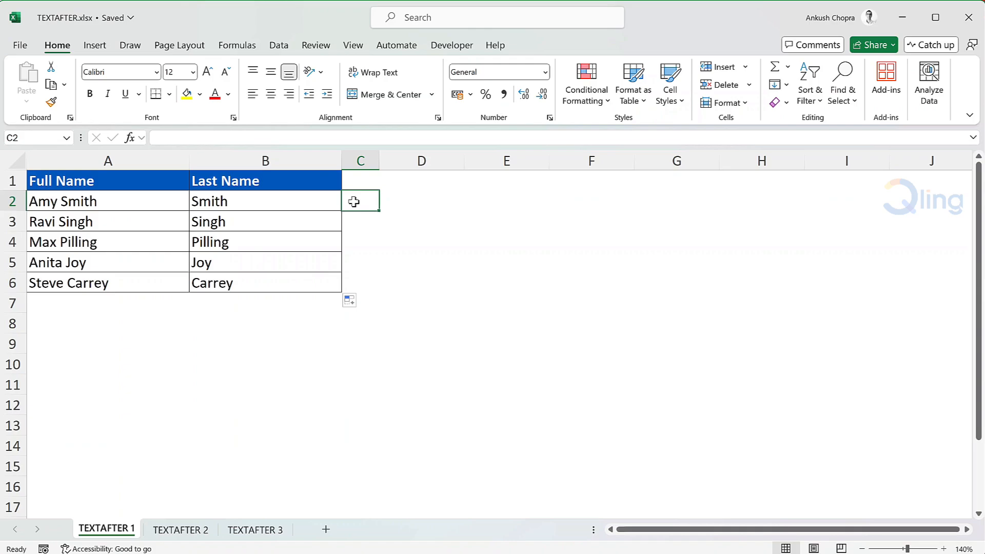
- On the TEXTAFTER 2 sheet, enter =TEXTAFTER(A2," ") in B2 under Last Name
left_click(180, 529)
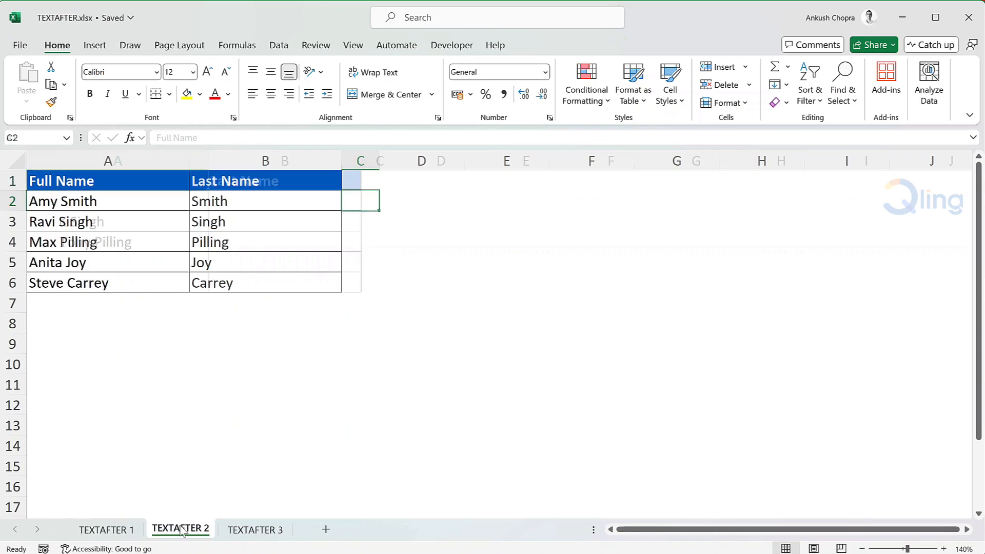
left_click(313, 201)
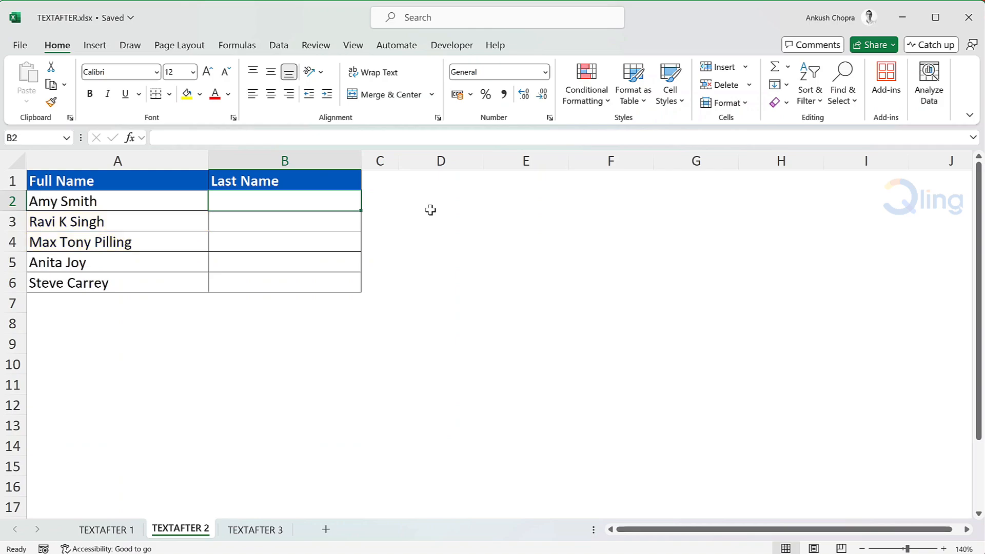
type("=text")
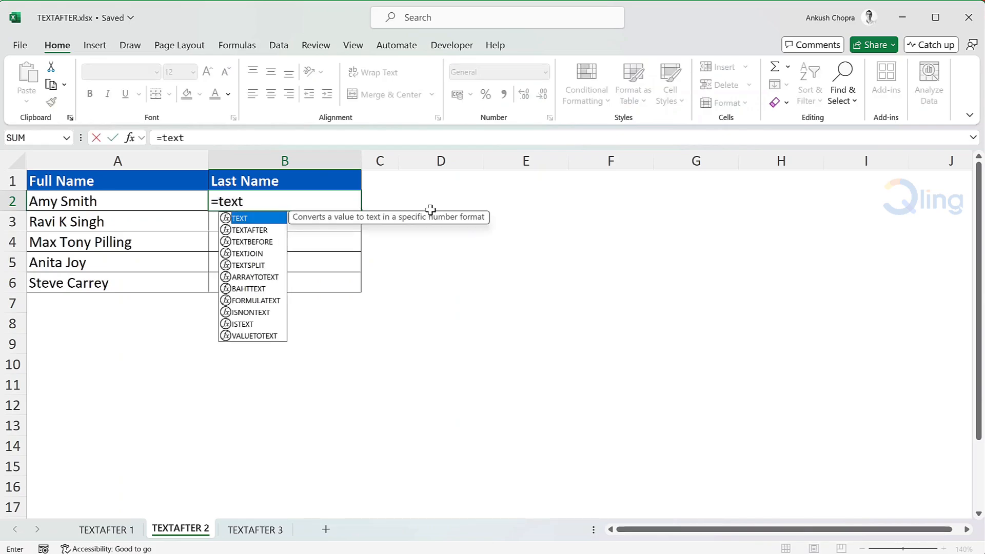
key("Down")
key("Tab")
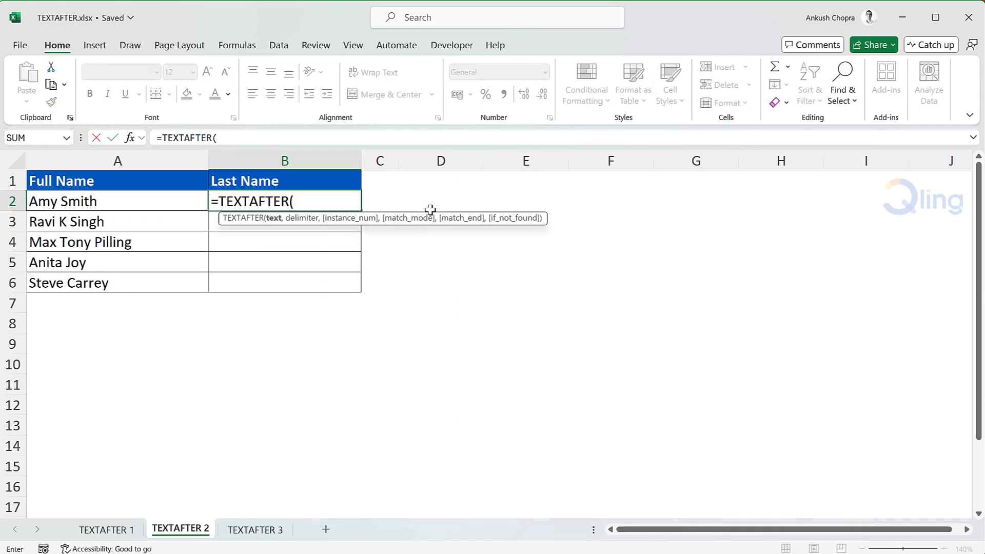
left_click(150, 195)
type(",")
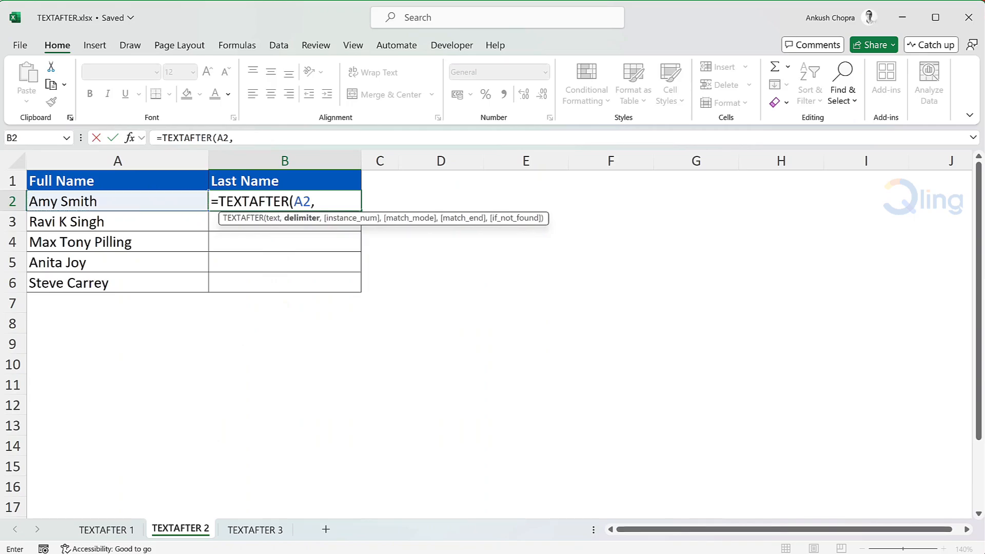
type("\" \")")
key("Return")
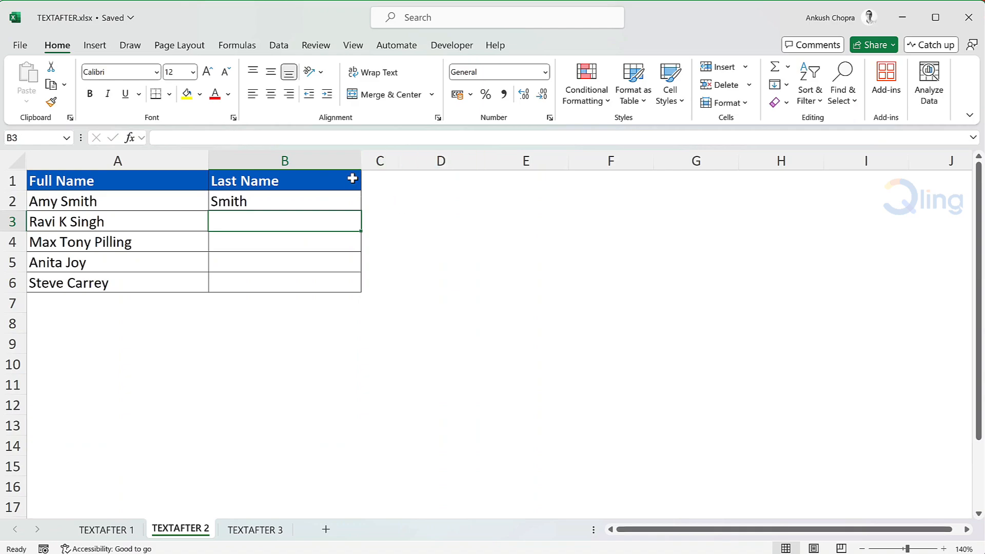
- Fill the B2 space-delimiter formula down through B6 on the TEXTAFTER 2 sheet
left_click(346, 201)
double_click(361, 209)
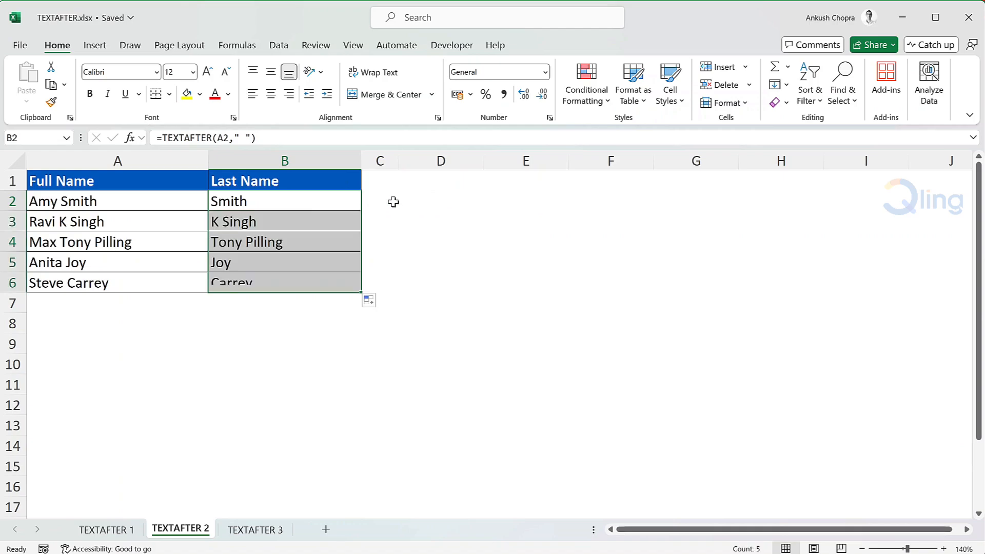
left_click(403, 200)
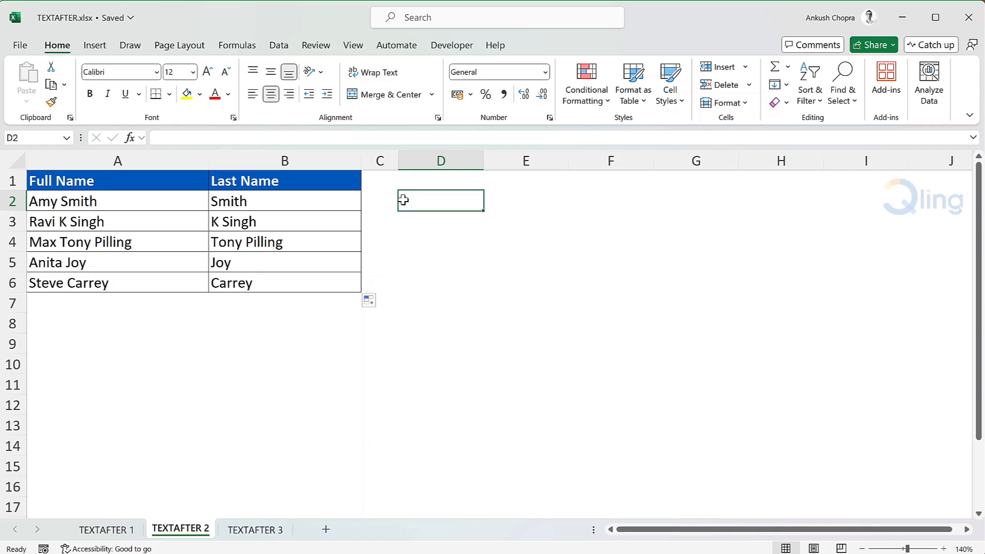
- Add an instance number of 2 to the B2 formula, making it =TEXTAFTER(A2," ",2)
left_click(343, 202)
key("F2")
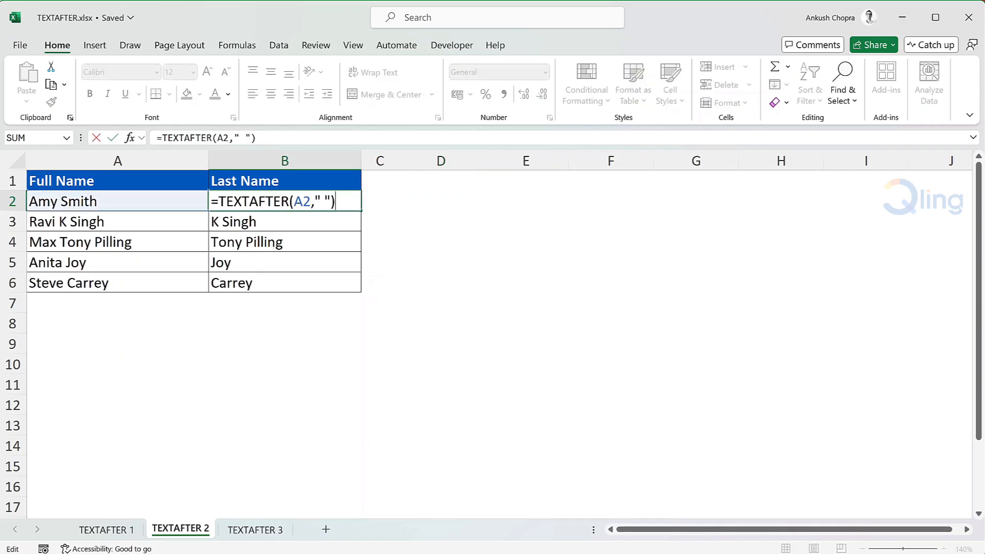
key("BackSpace")
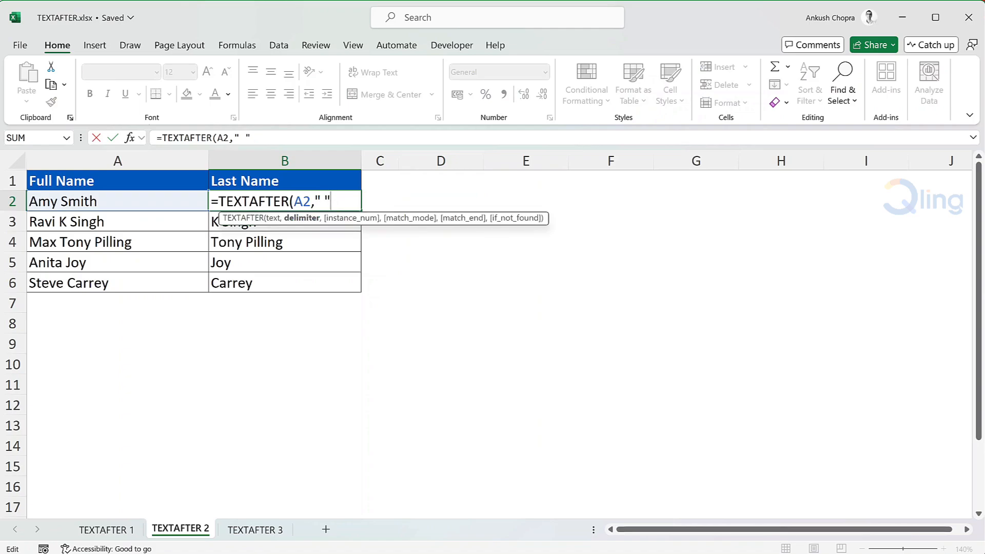
type(",")
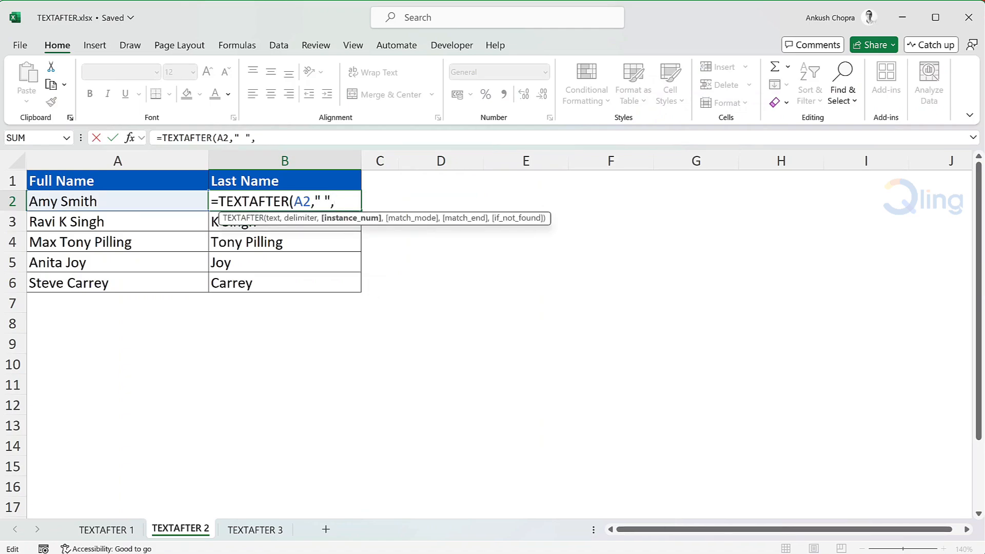
type("2)")
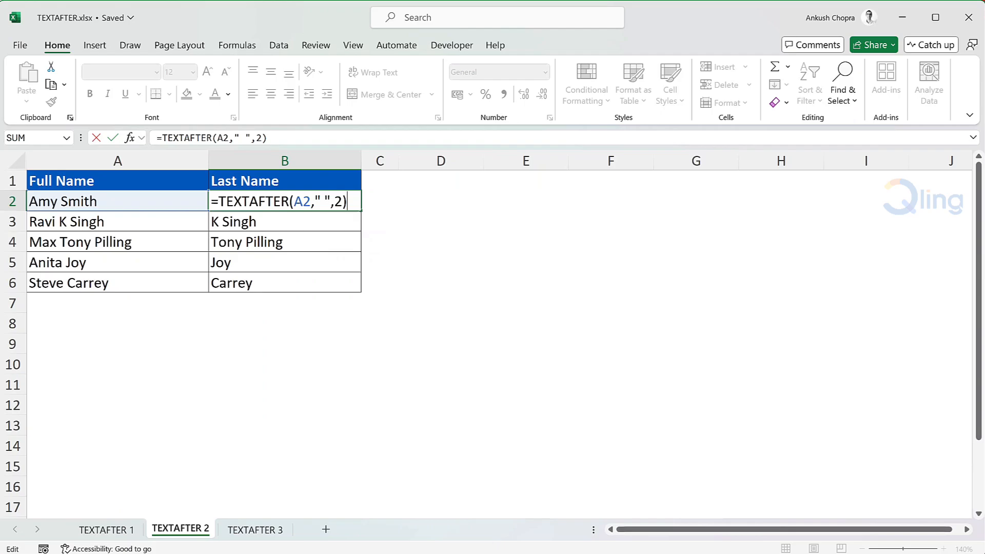
key("Return")
- Fill the B2 formula with instance number 2 down through B6
left_click(341, 200)
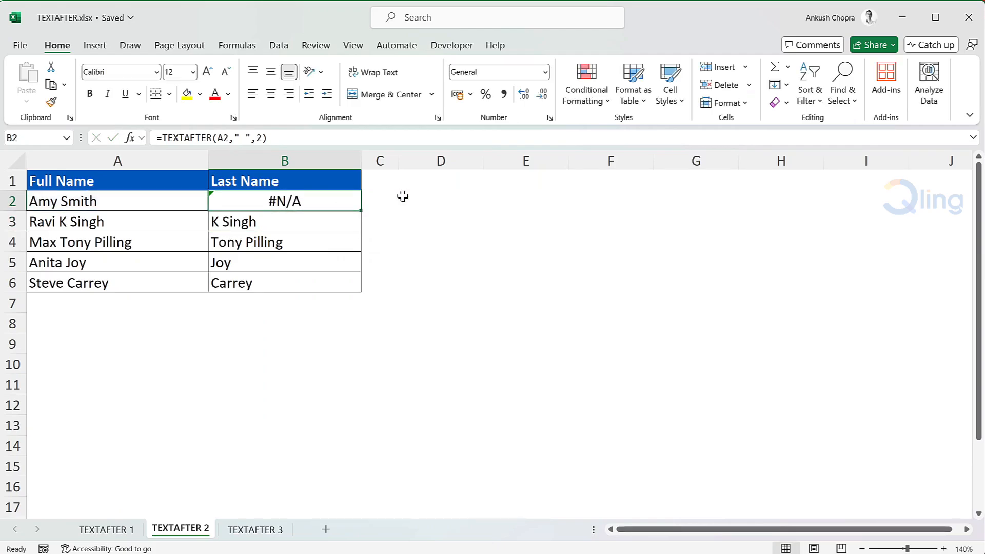
key("Down")
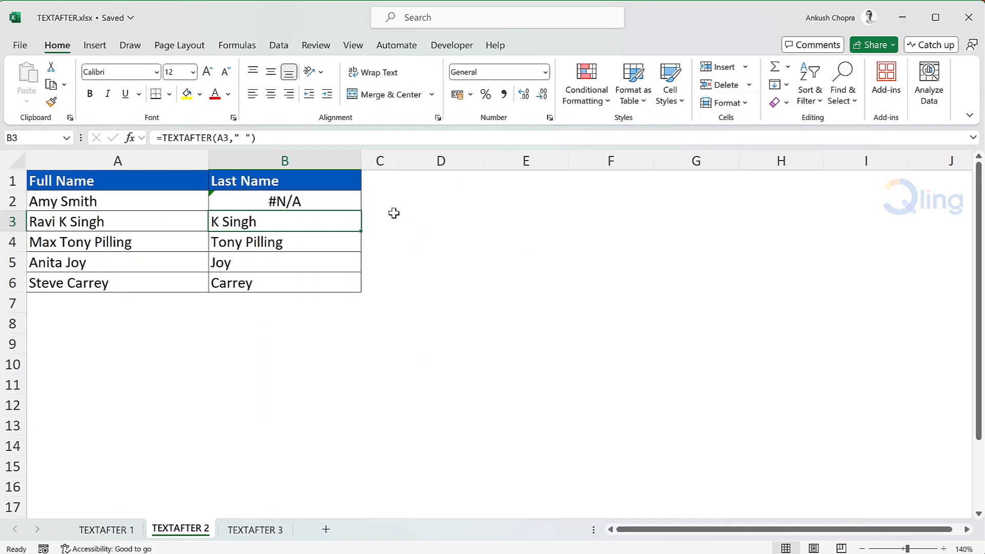
left_click(355, 202)
left_click_drag(361, 213, 365, 286)
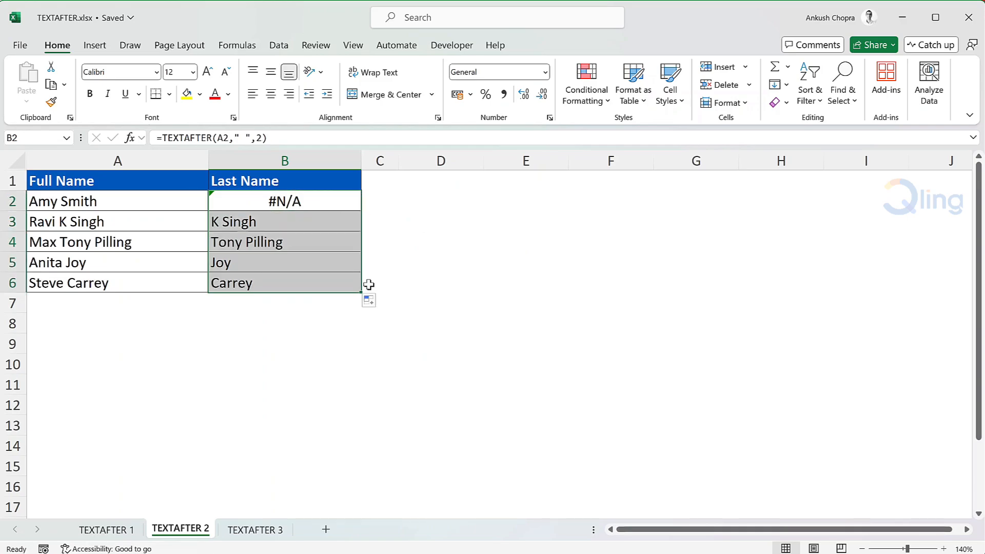
left_click(393, 200)
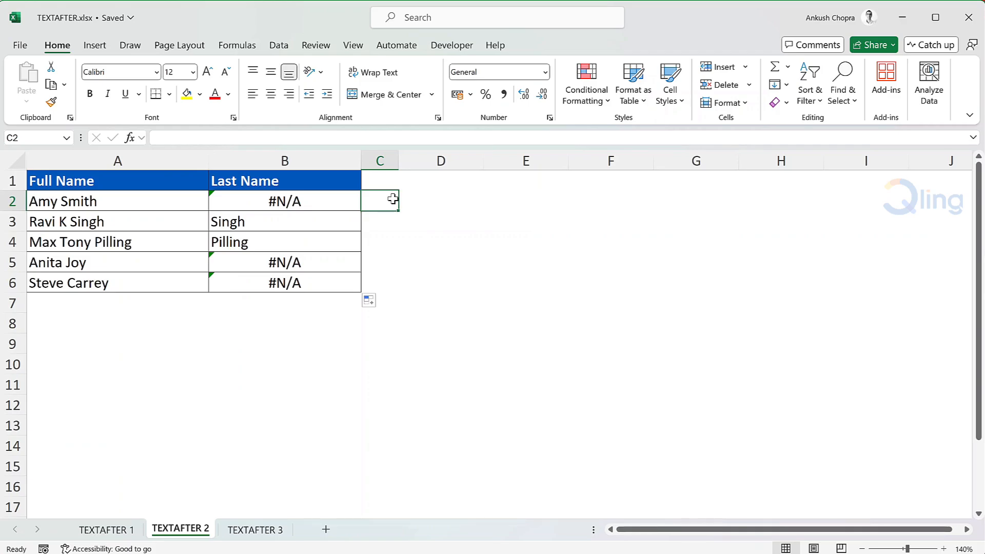
- Add an empty-text if_not_found argument to B2, making the formula =TEXTAFTER(A2," ",2,,,"")
key("Left")
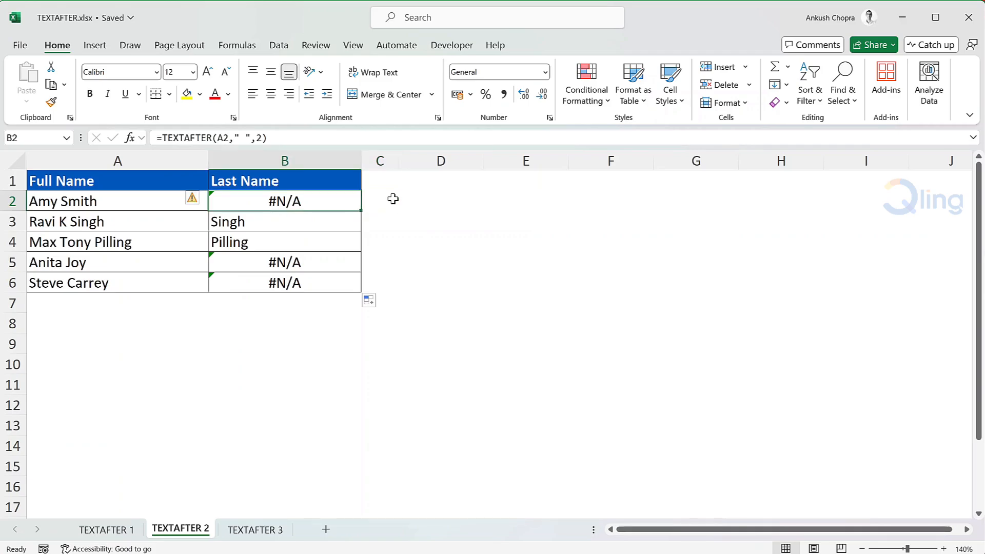
key("F2")
key("BackSpace")
type(",")
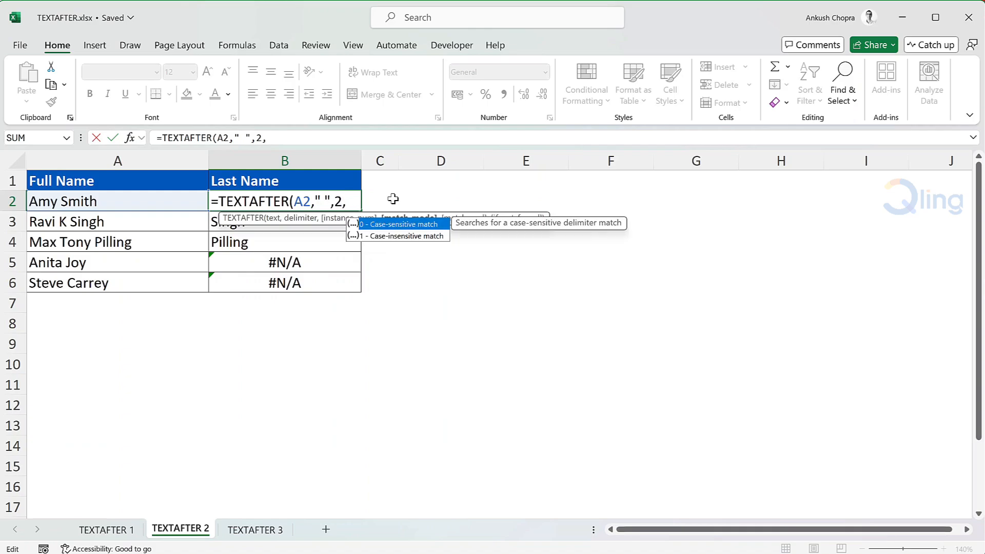
type(",,")
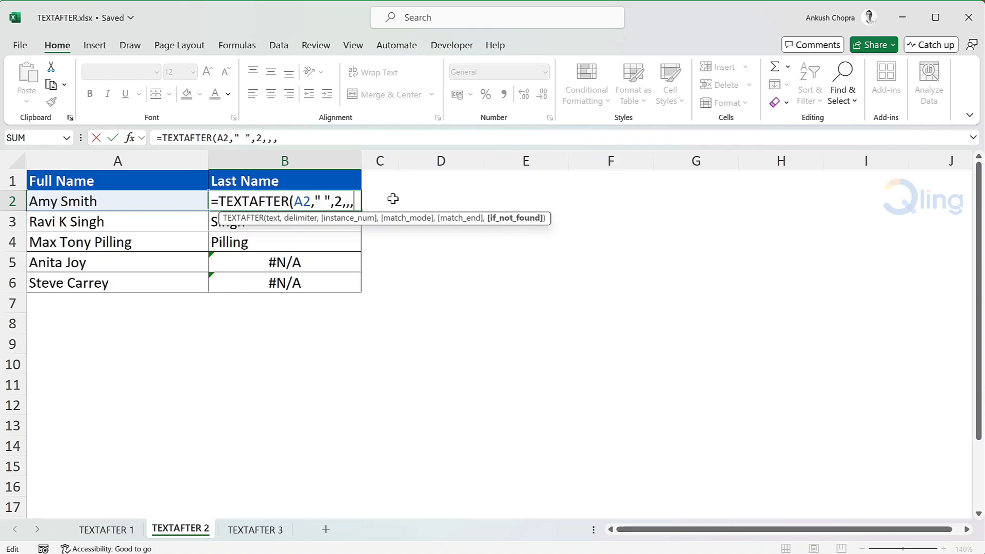
type("\"\")")
key("Return")
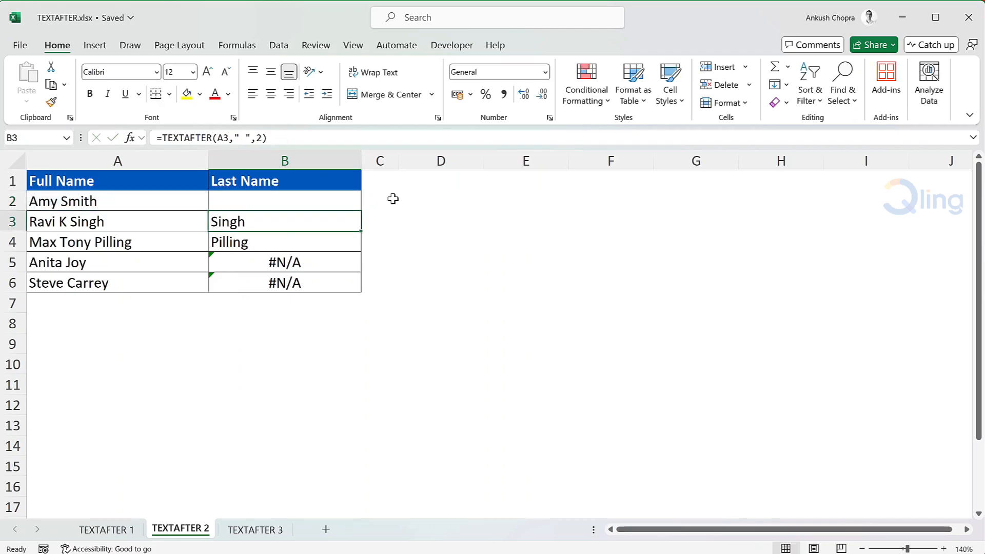
- Fill the B2 formula with the empty if_not_found value down through B6
left_click(336, 201)
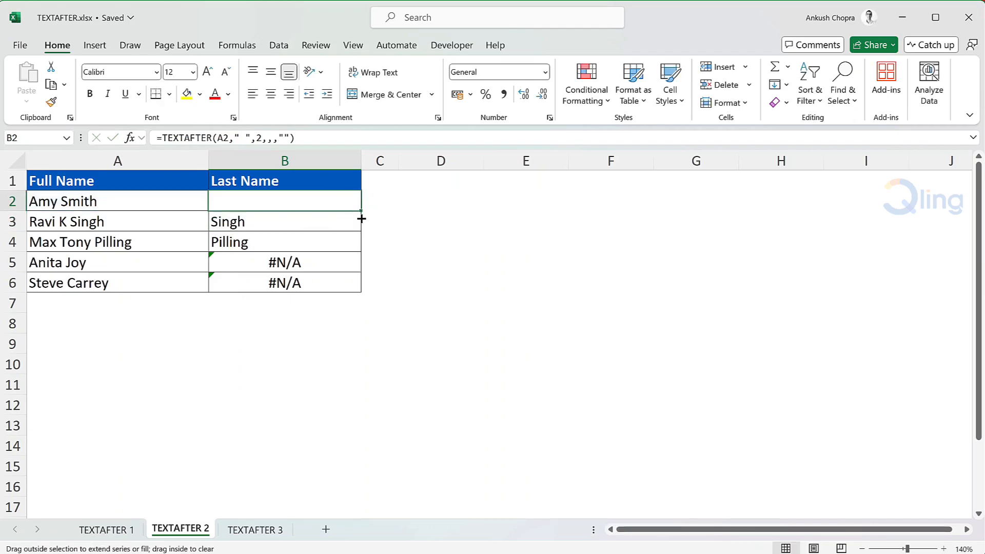
left_click_drag(362, 219, 359, 290)
left_click(401, 200)
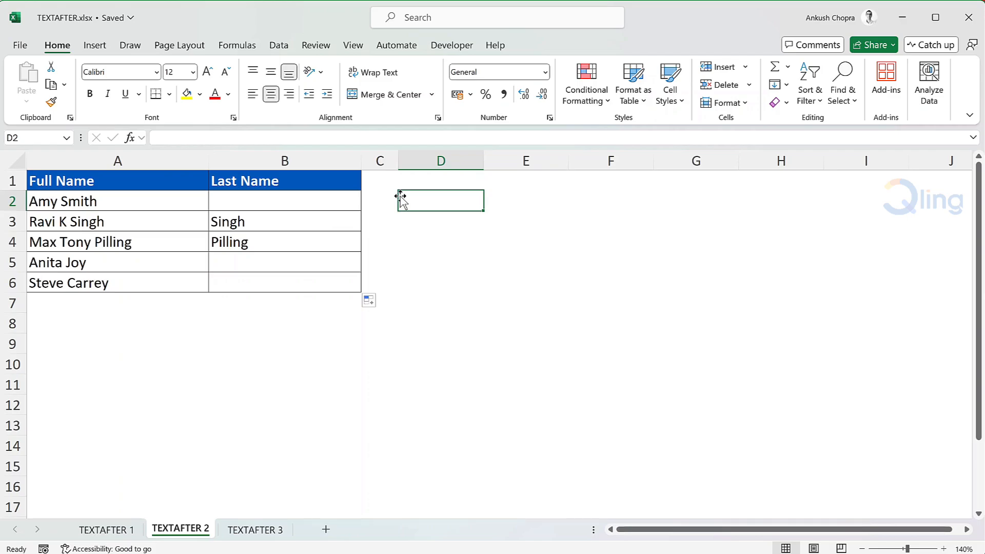
- Replace the B2 formula with =TEXTAFTER(A2," ",-1) to return the text after the last space
key("Left")
key("Left")
type("=tex")
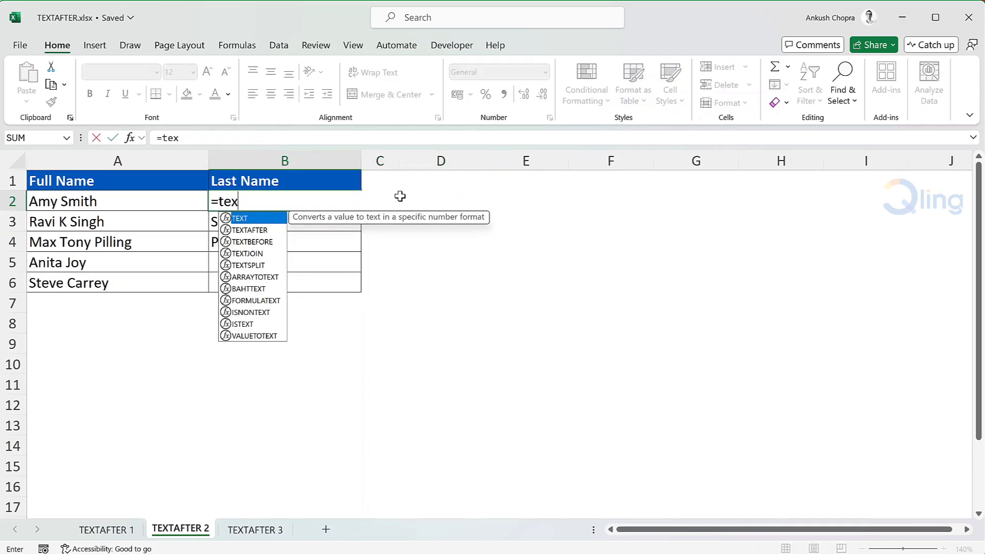
type("taf")
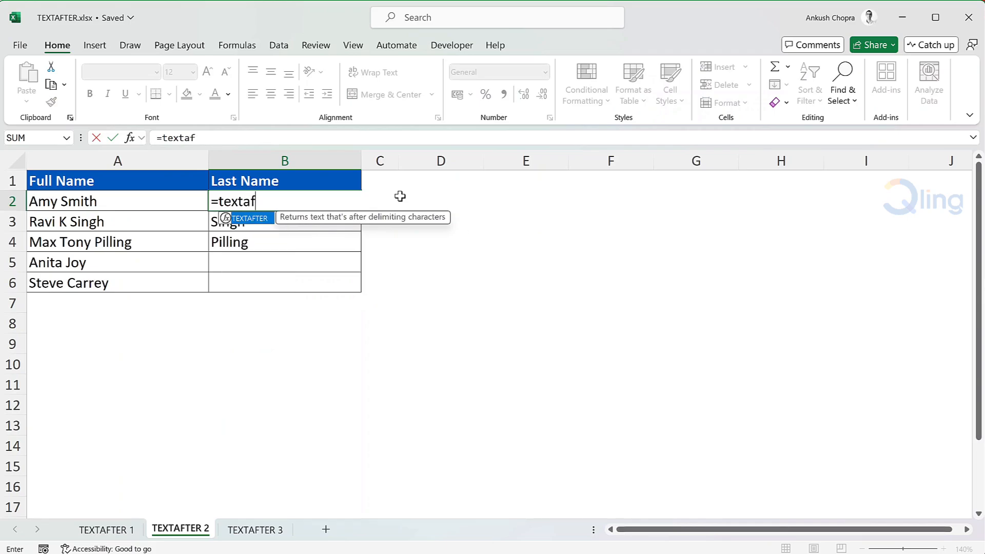
key("Tab")
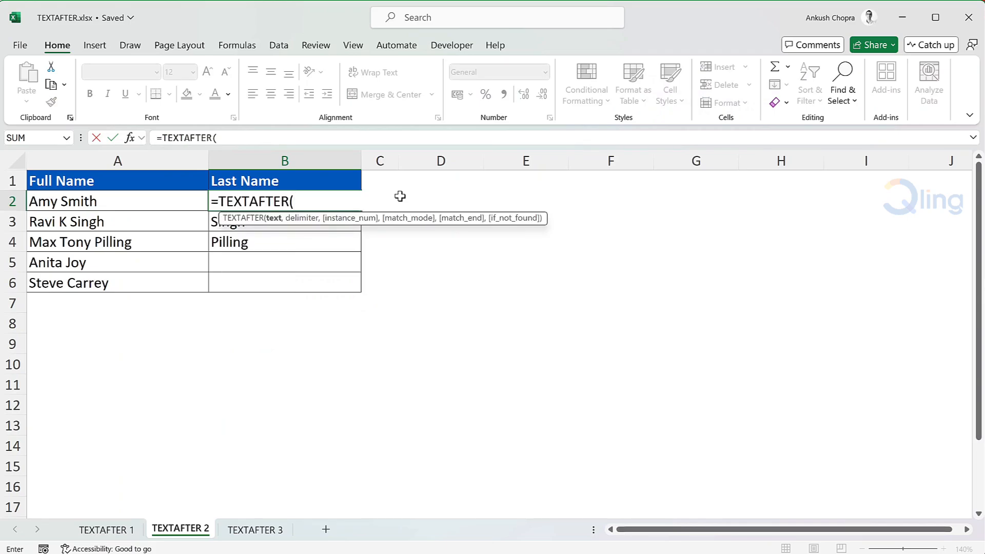
left_click(185, 204)
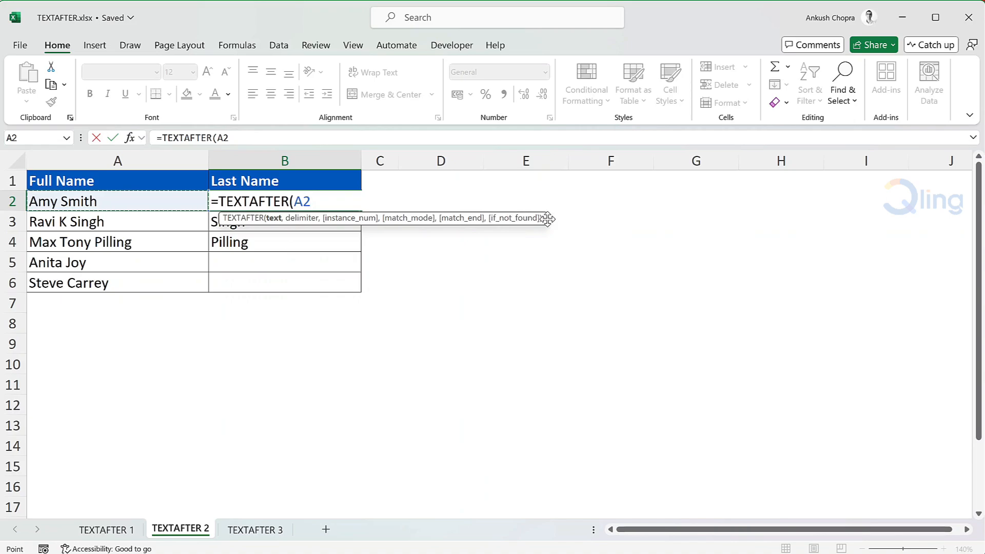
type(",\" \"")
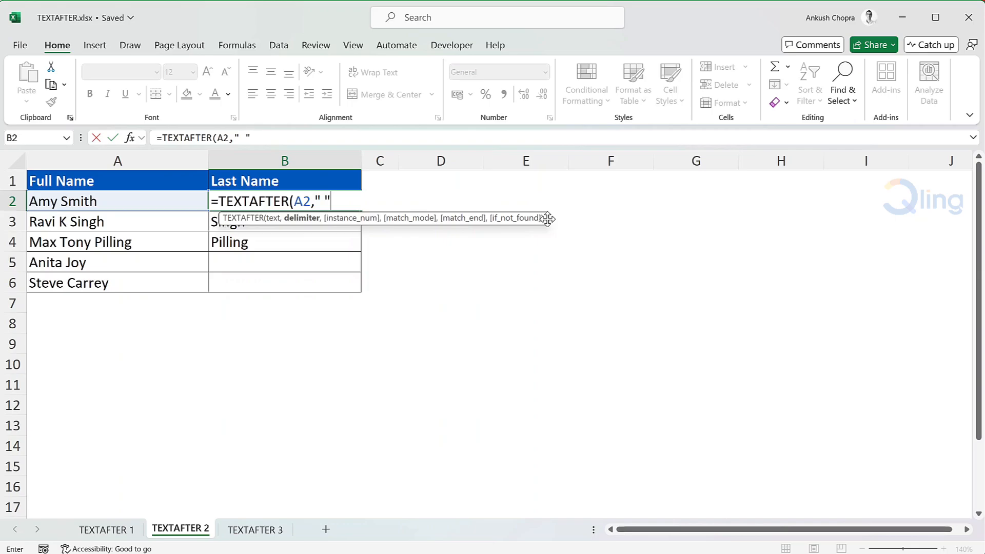
type(",-")
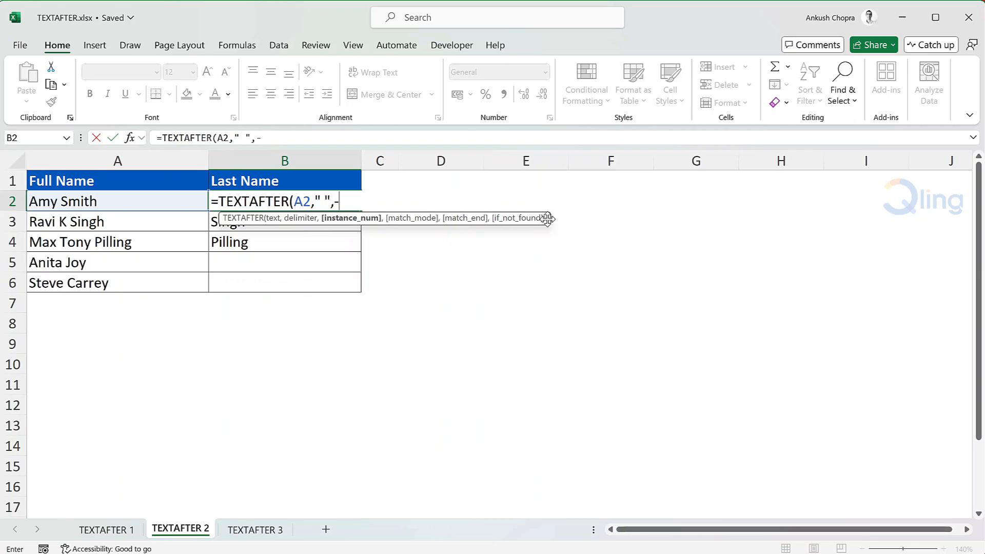
type("1)")
key("Return")
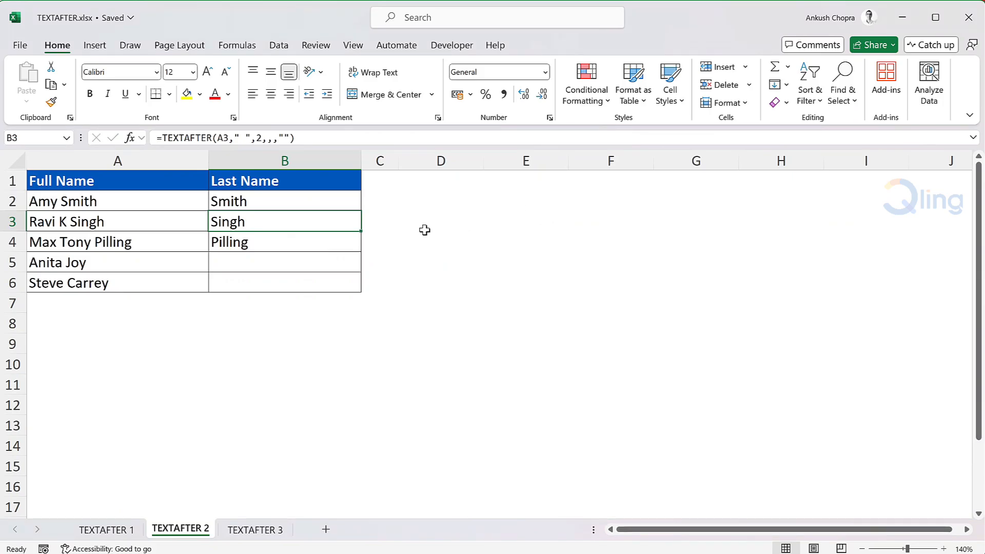
- Fill the B2 formula with instance number -1 down through B6
left_click(345, 203)
left_click_drag(361, 212, 361, 291)
left_click(420, 190)
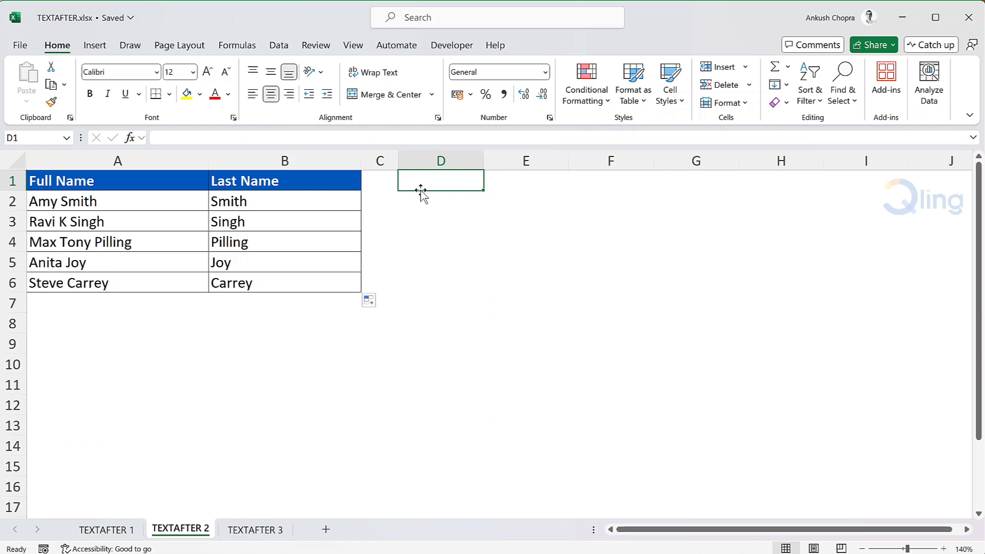
- On the TEXTAFTER 3 sheet, enter =TEXTAFTER(A2,{"Mr. ","Ms. ","Miss "}) in B2 to extract the name after the title
left_click(247, 529)
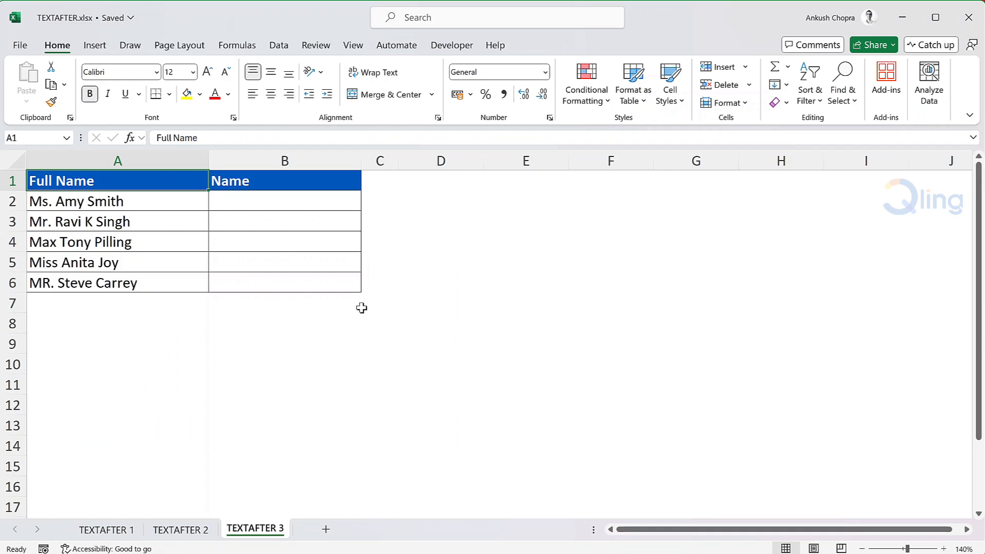
left_click(347, 199)
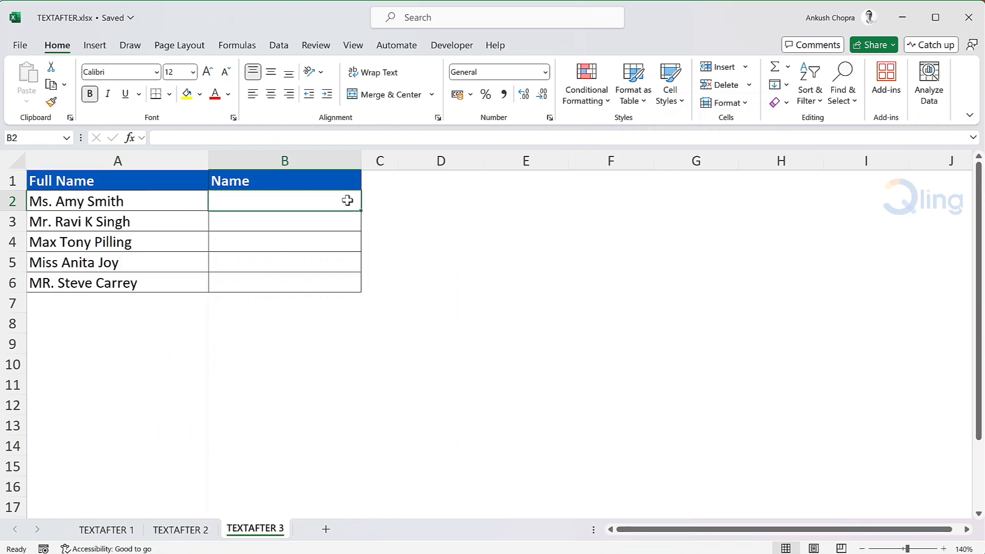
type("=")
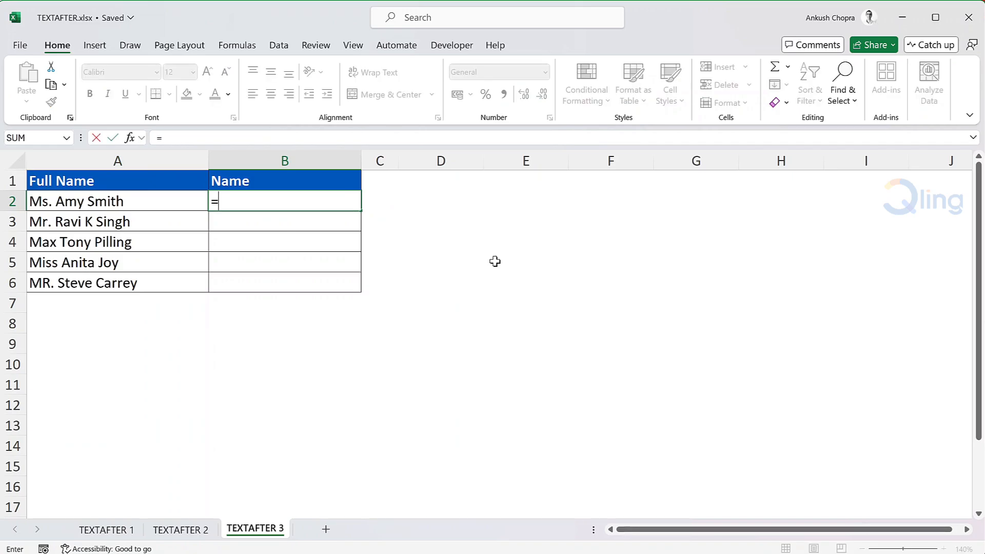
type("texta")
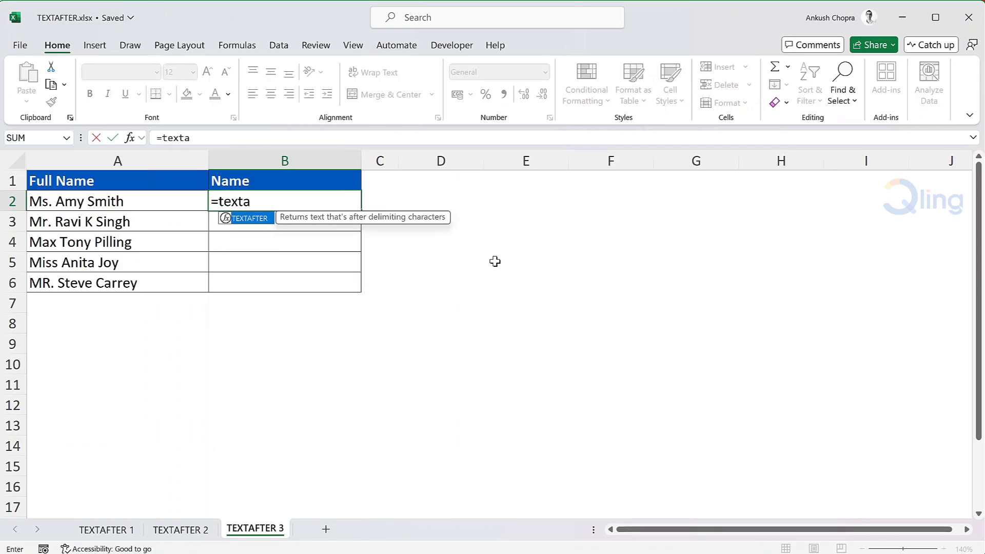
key("Tab")
left_click(176, 204)
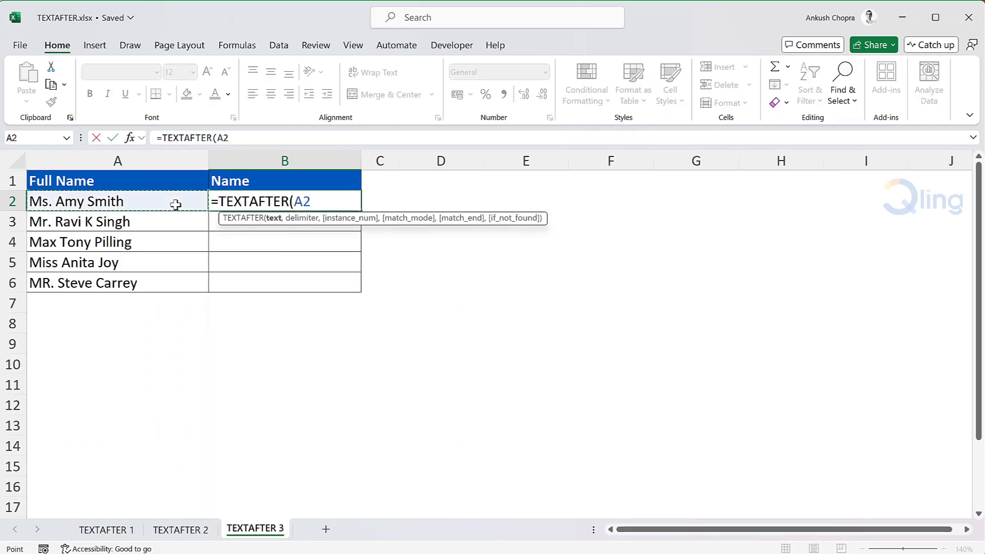
type(",")
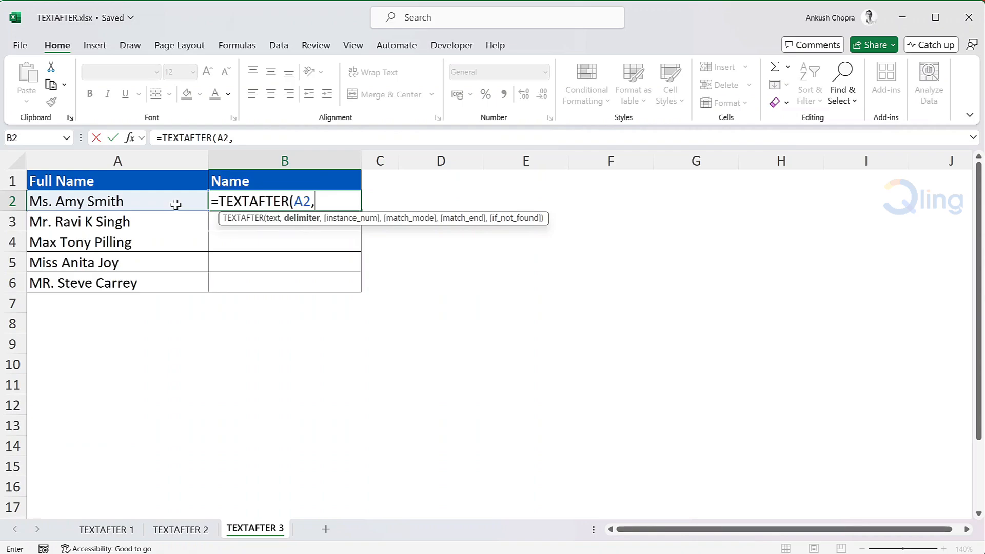
type("{\"Mr. \",\"Ms.")
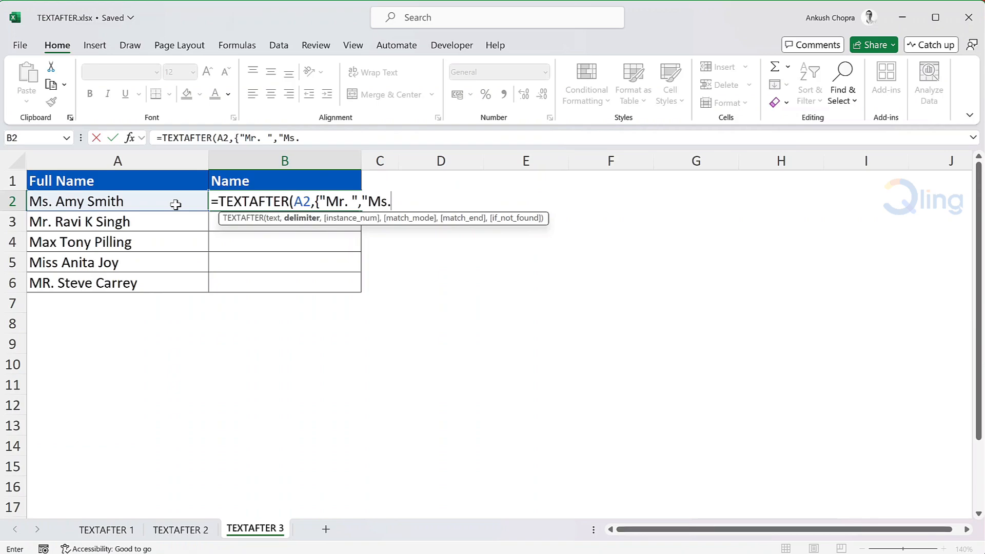
type(" \",\"Miss \"}")
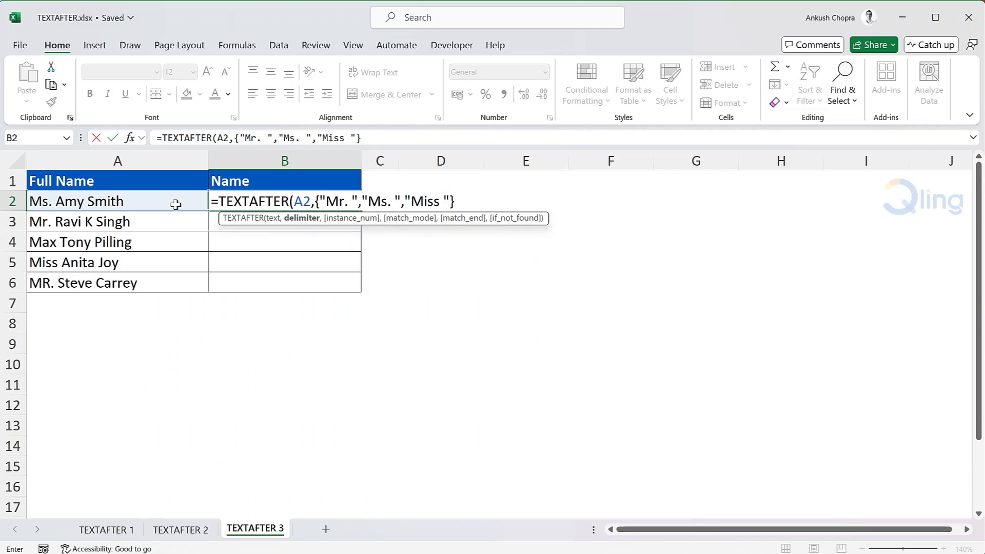
type(")")
key("Return")
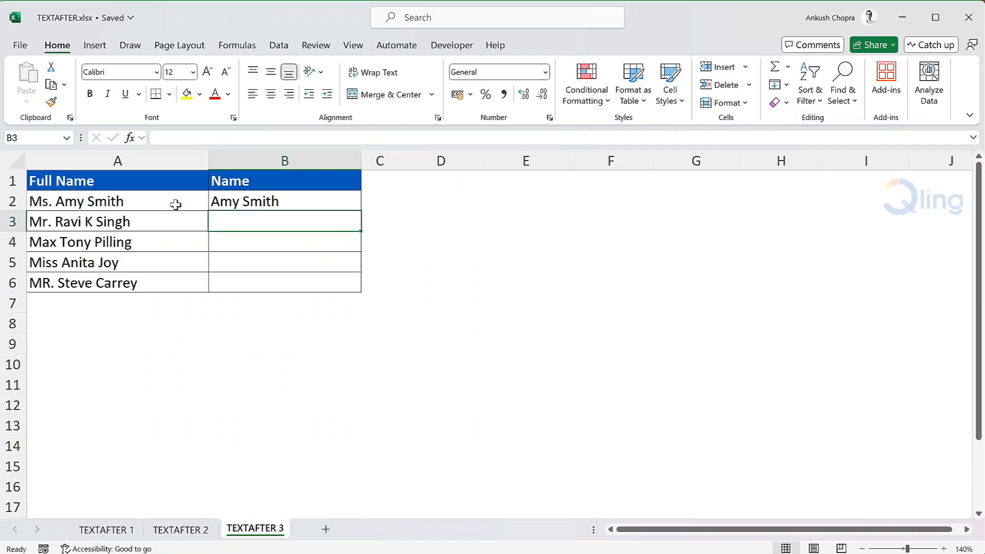
- Fill the B2 formula with the three title delimiters down through B6
left_click(308, 203)
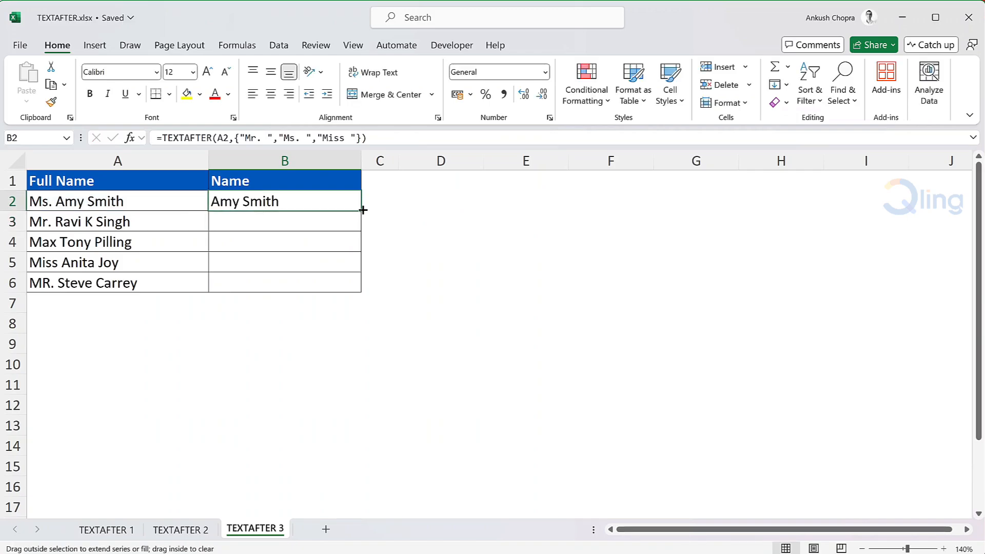
double_click(363, 209)
left_click(374, 198)
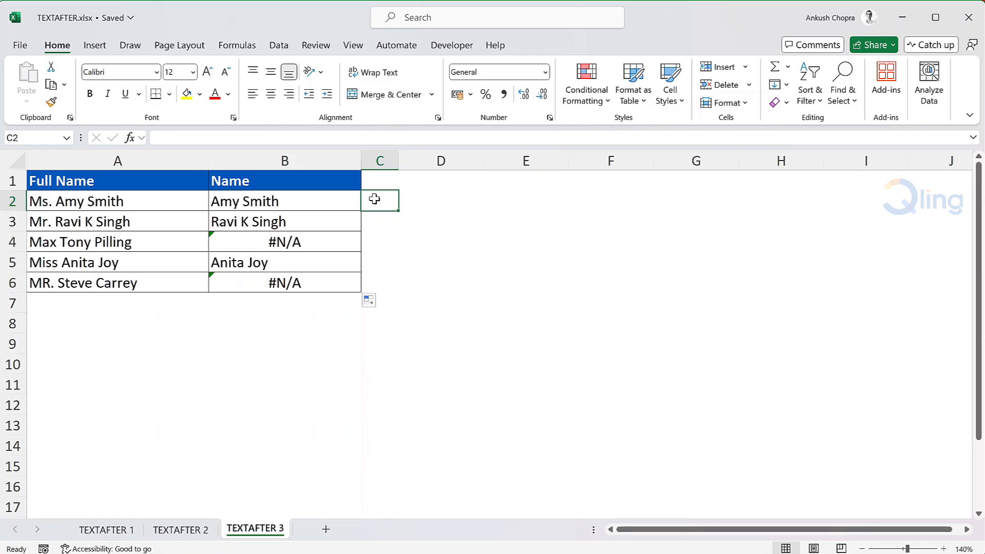
- Add case-insensitive match_mode 1 to B2, making the formula =TEXTAFTER(A2,{"Mr. ","Ms. ","Miss "},,1)
double_click(345, 200)
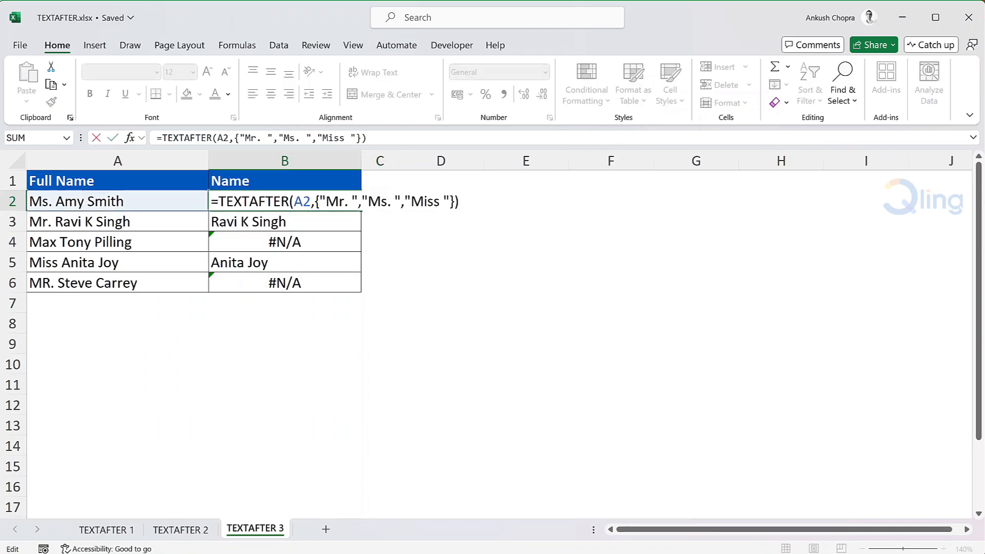
key("BackSpace")
type(",,")
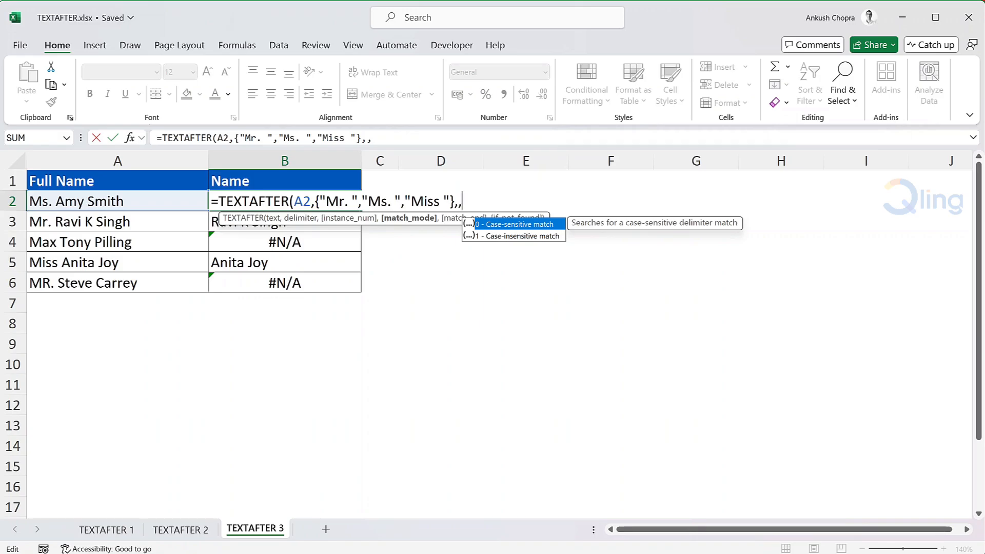
type("1)")
key("Return")
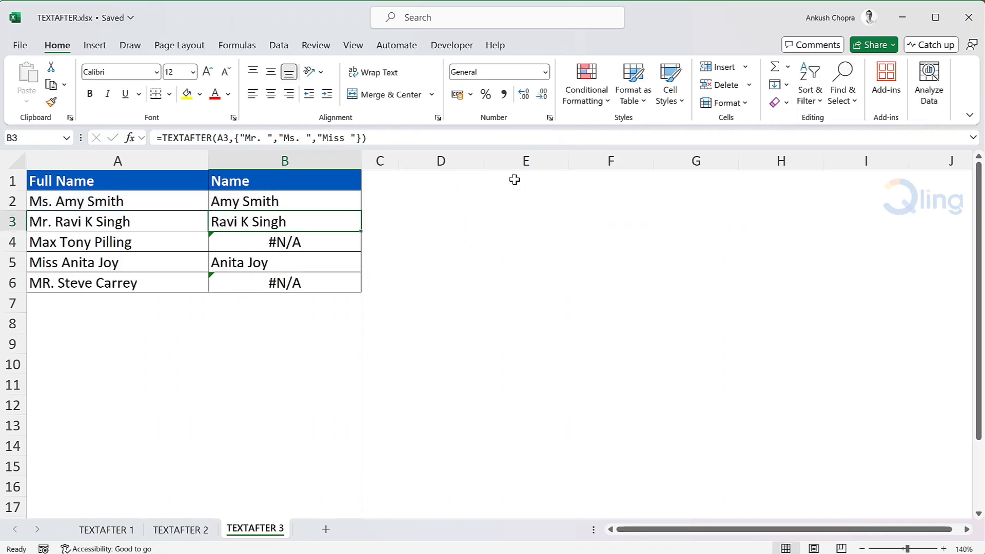
- Fill the case-insensitive B2 formula down through B6
left_click(346, 194)
left_click_drag(360, 210, 350, 285)
left_click(406, 194)
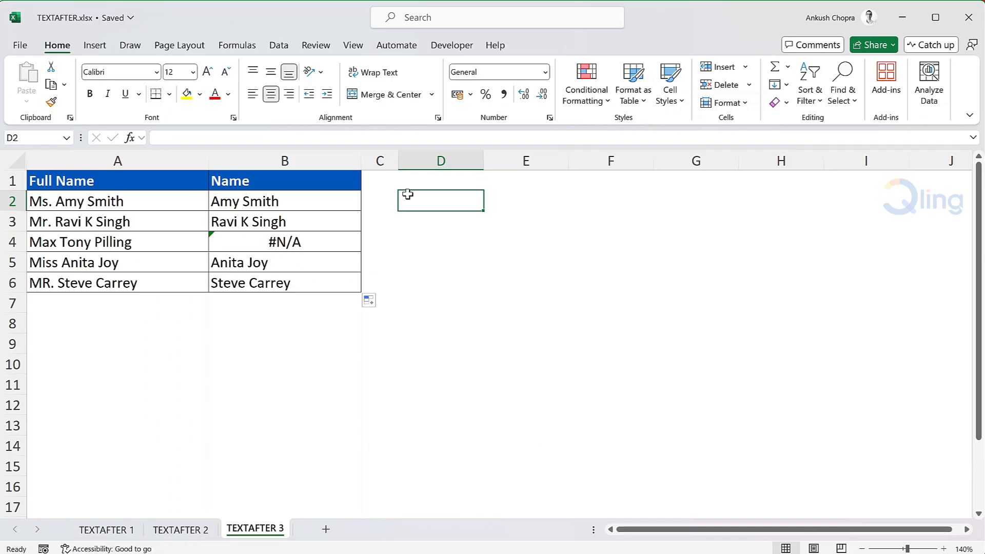
- Set instance_num to -1 and match_end to 0 in B2, making the formula =TEXTAFTER(A2,{"Mr. ","Ms. ","Miss "},-1,1,0)
left_click(334, 200)
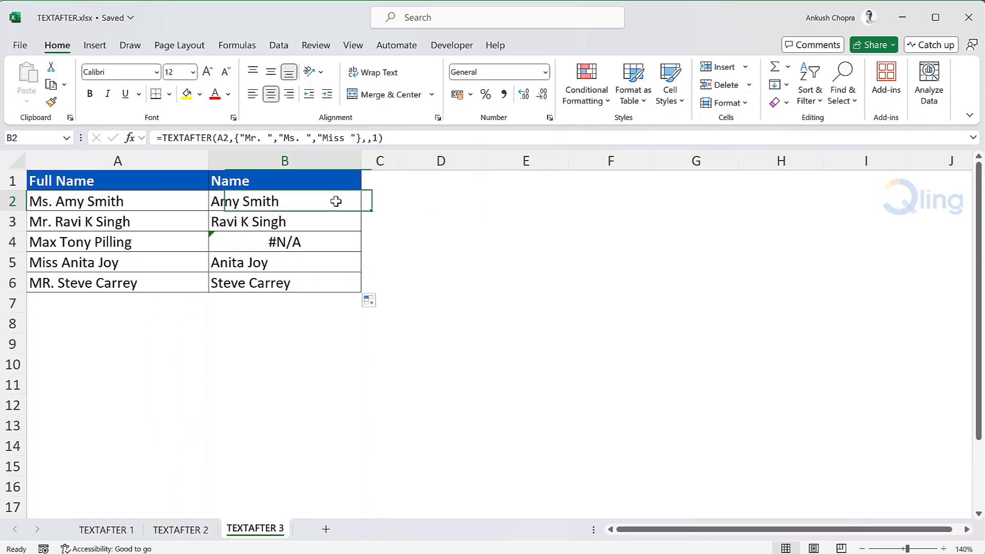
key("F2")
key("BackSpace")
key("BackSpace")
key("BackSpace")
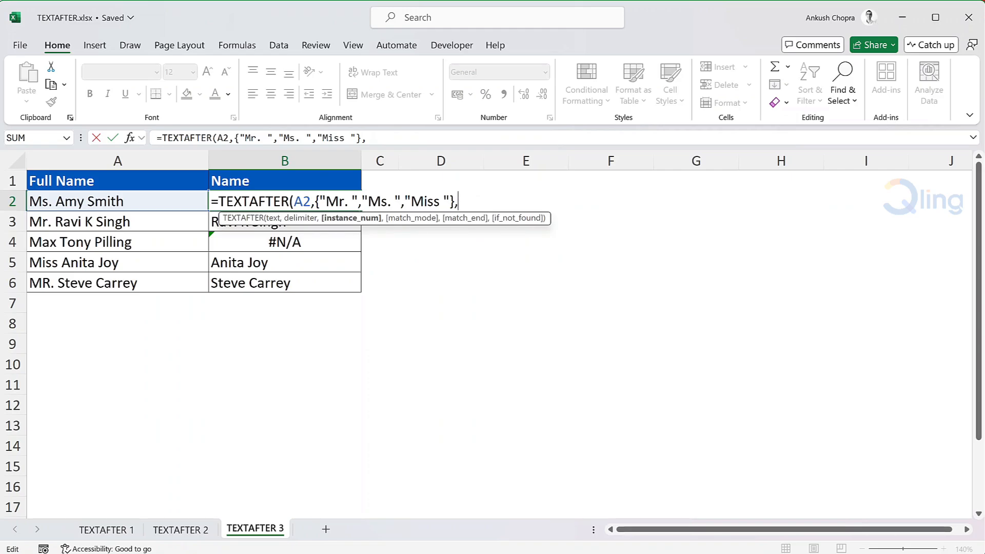
type("-1,")
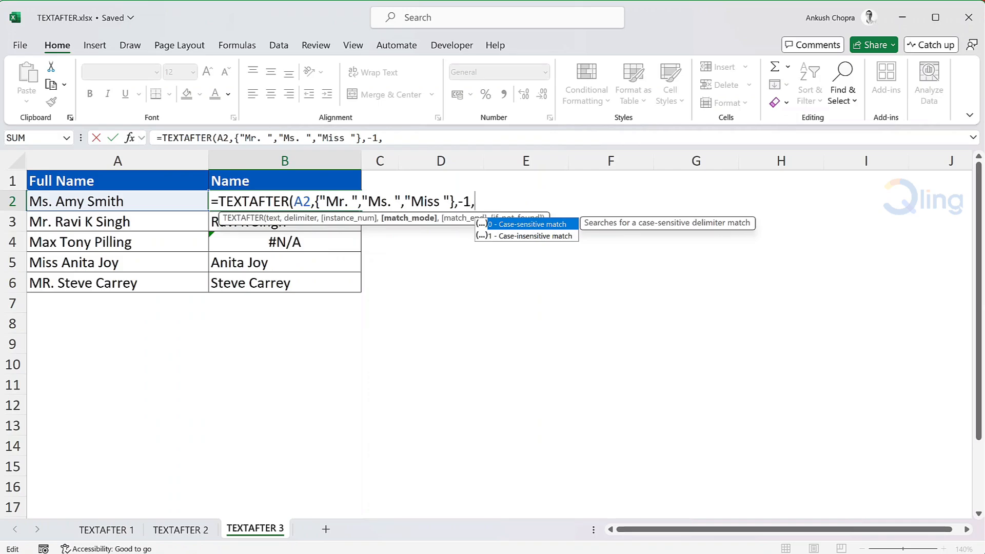
type("1,")
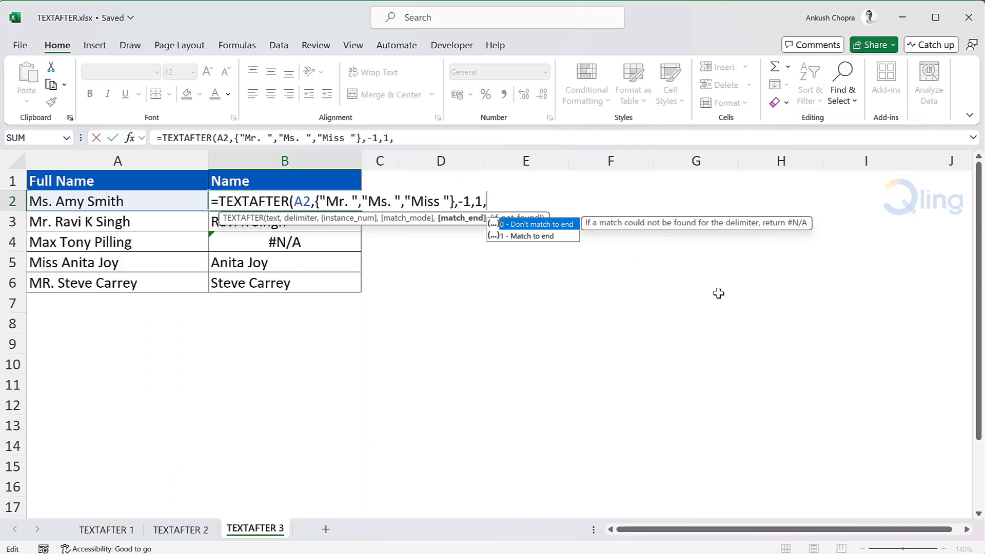
type("0)")
key("Return")
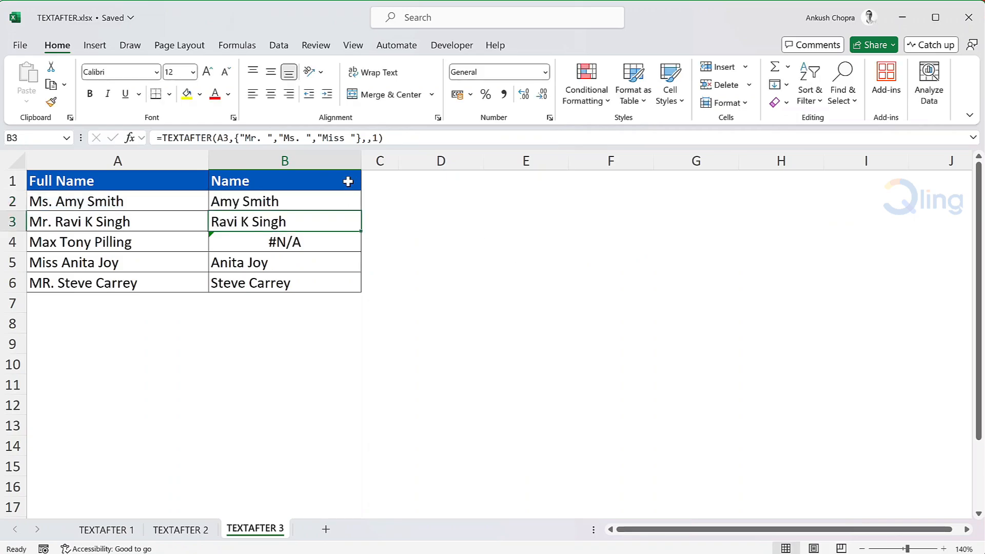
- Fill the B2 formula with instance number -1 and match_end 0 down through B6
left_click(352, 206)
left_click_drag(360, 210, 349, 289)
left_click(413, 200)
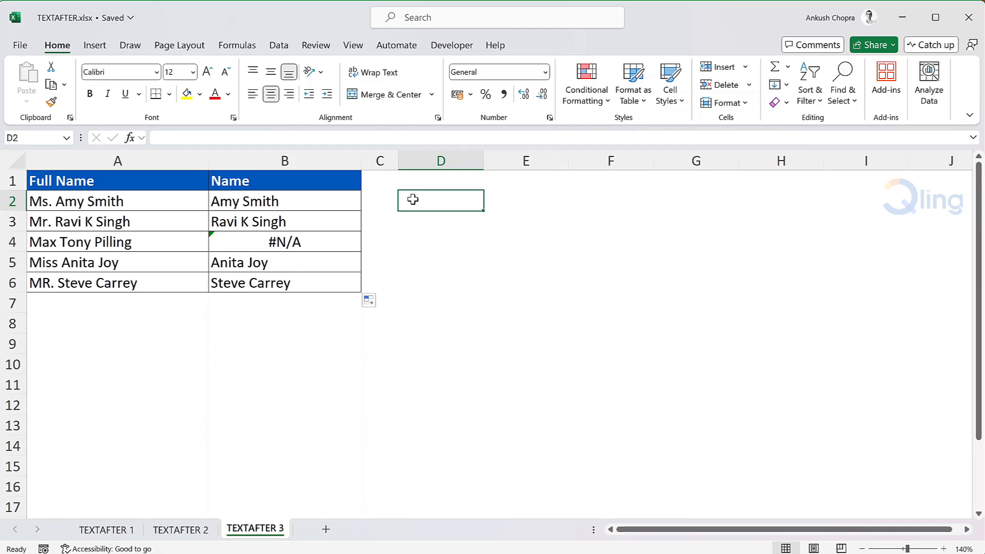
- Set the match_end argument in B2 to 1, making the formula =TEXTAFTER(A2,{"Mr. ","Ms. ","Miss "},-1,1,1)
double_click(340, 202)
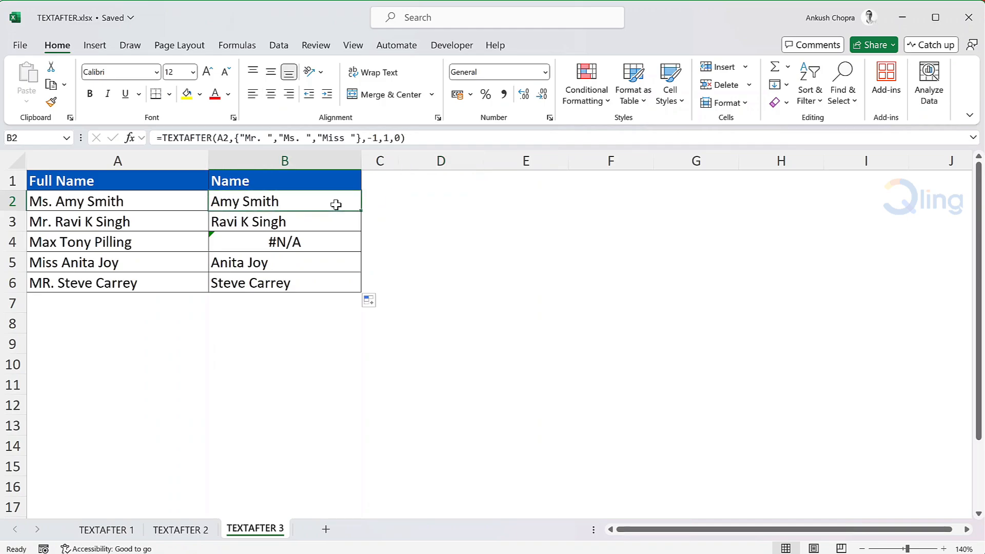
key("BackSpace")
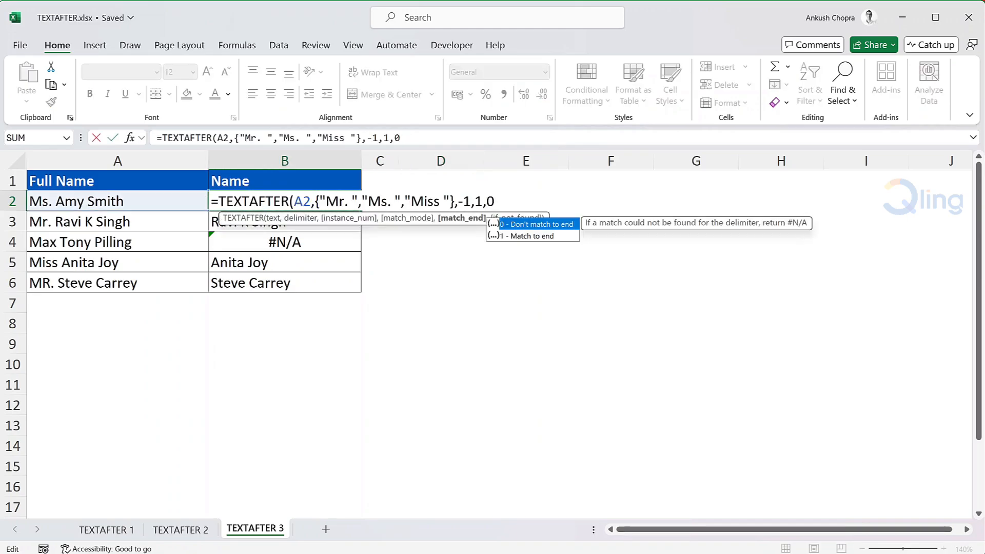
key("BackSpace")
type("1,0")
type(")")
key("Return")
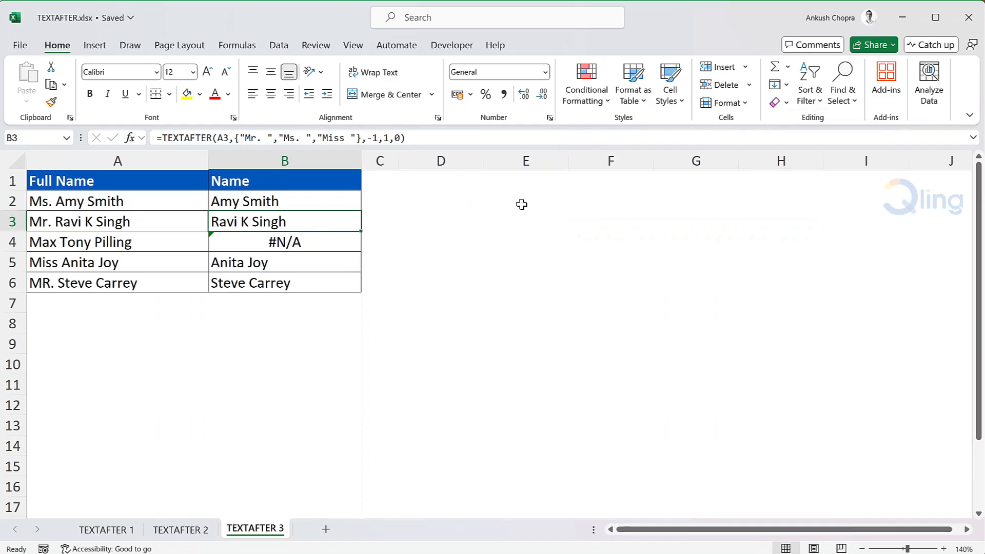
- Fill the B2 formula with match_end 1 down through B6
left_click(318, 200)
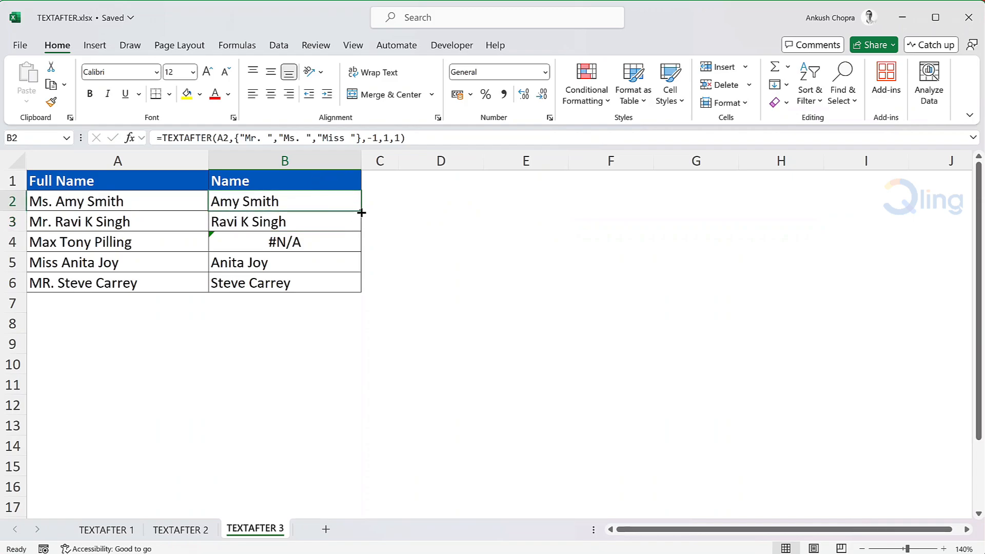
left_click_drag(361, 210, 346, 288)
left_click(388, 201)
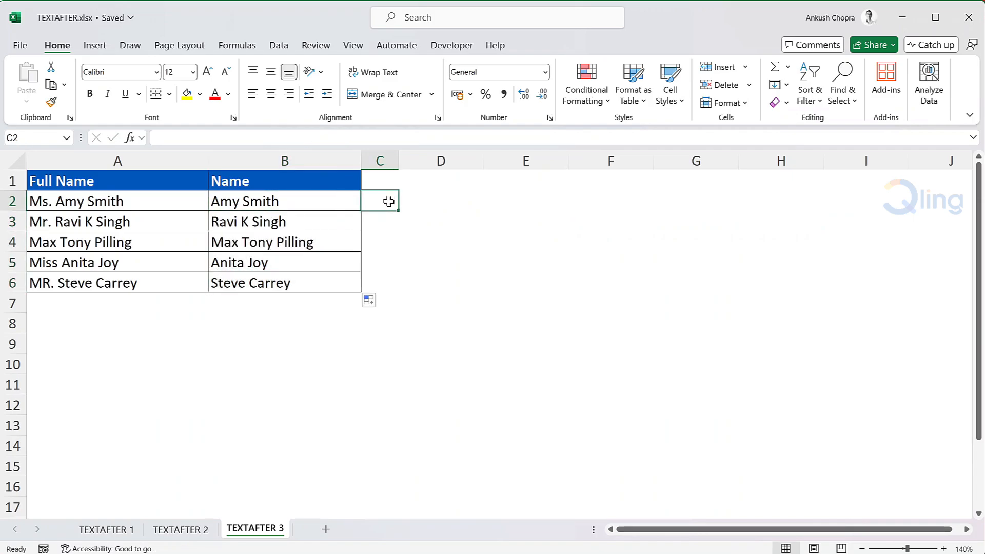